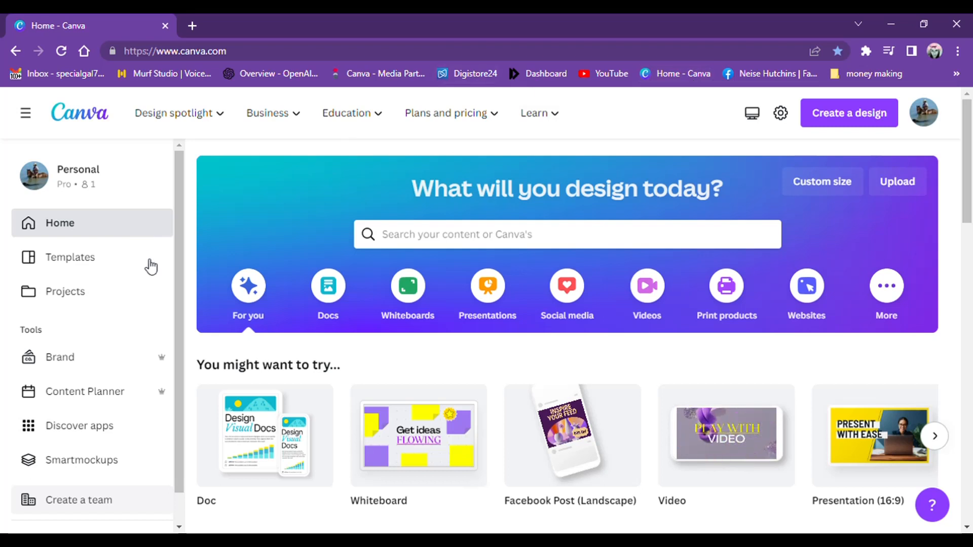
# Create a new blank video design with the online Video editor
pyautogui.moveTo(207, 114)
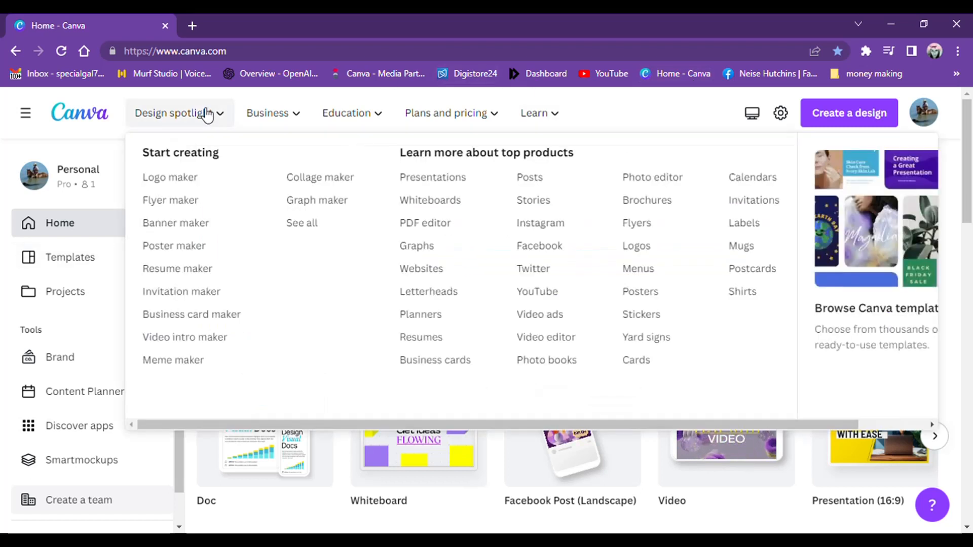
pyautogui.click(545, 335)
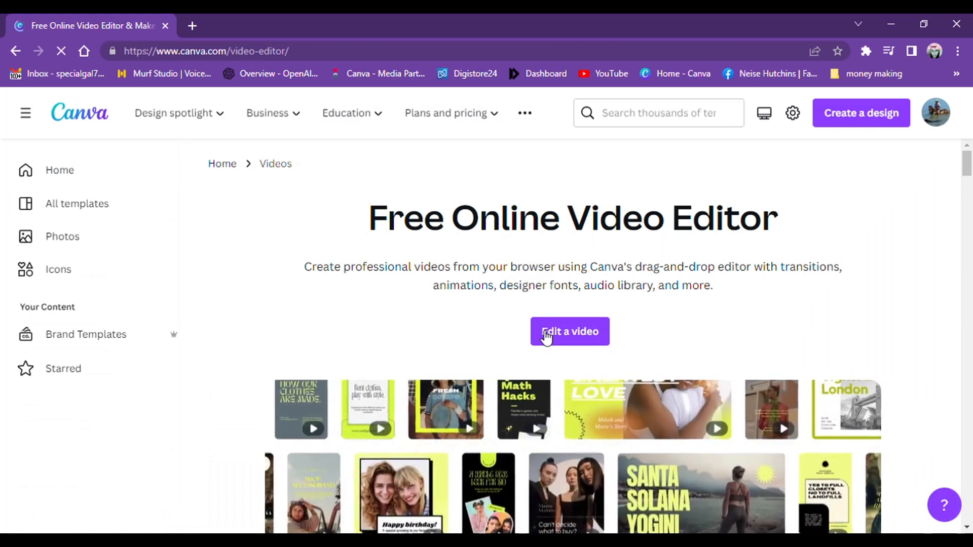
pyautogui.click(546, 334)
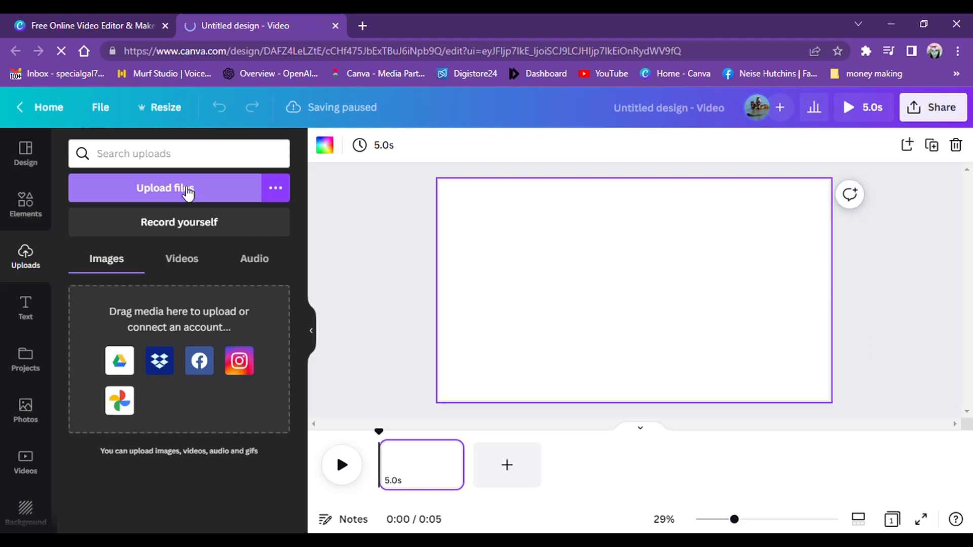
# Add the uploaded 27.2-second portrait clip of the woman in the green shirt to the blank page
pyautogui.click(183, 259)
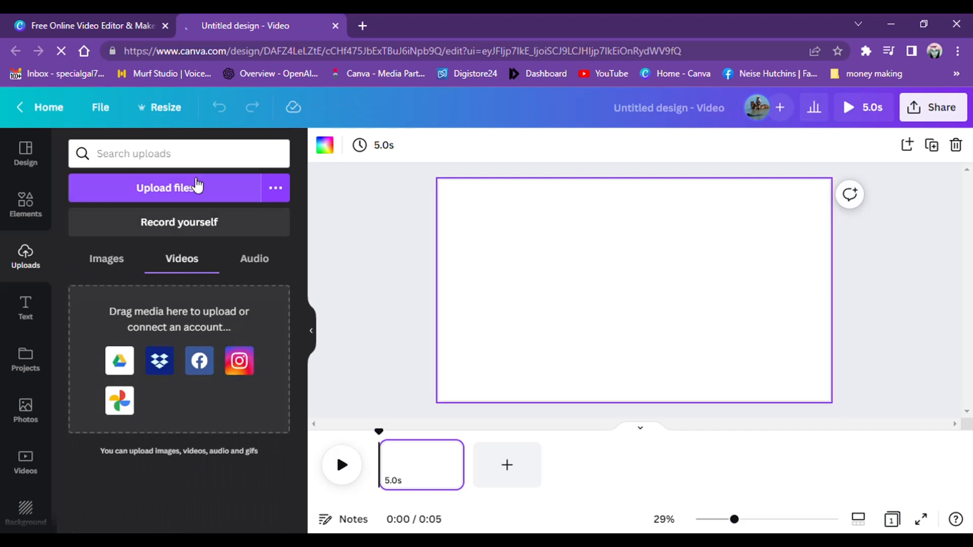
pyautogui.click(197, 192)
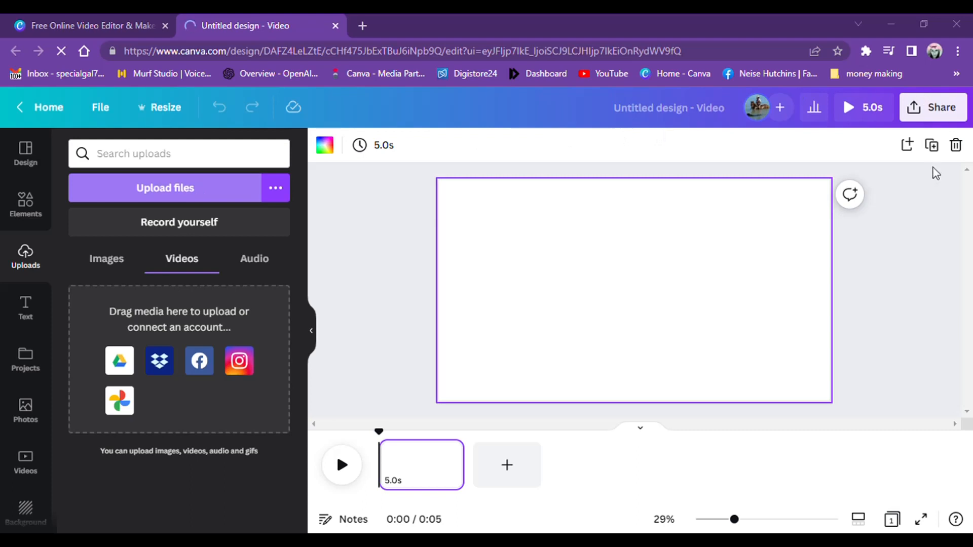
pyautogui.click(940, 154)
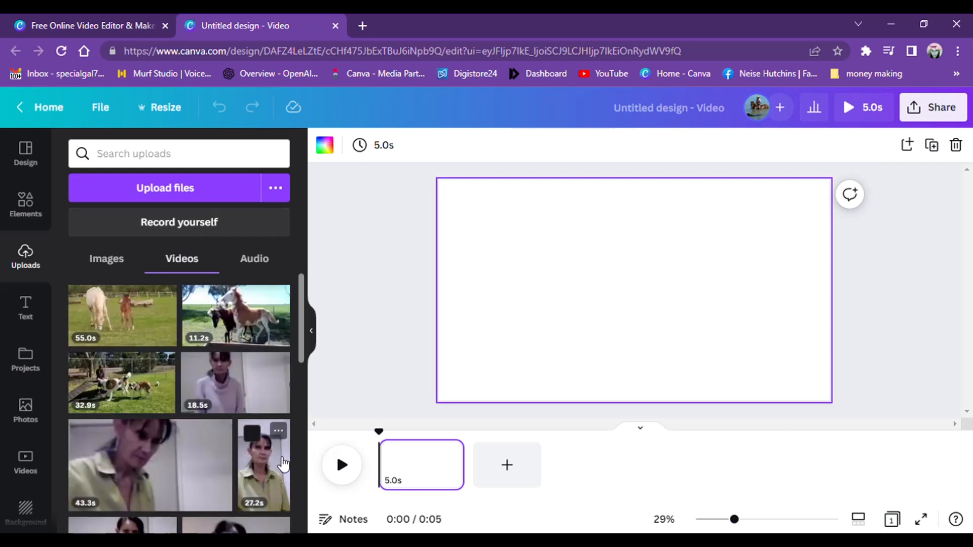
pyautogui.click(283, 463)
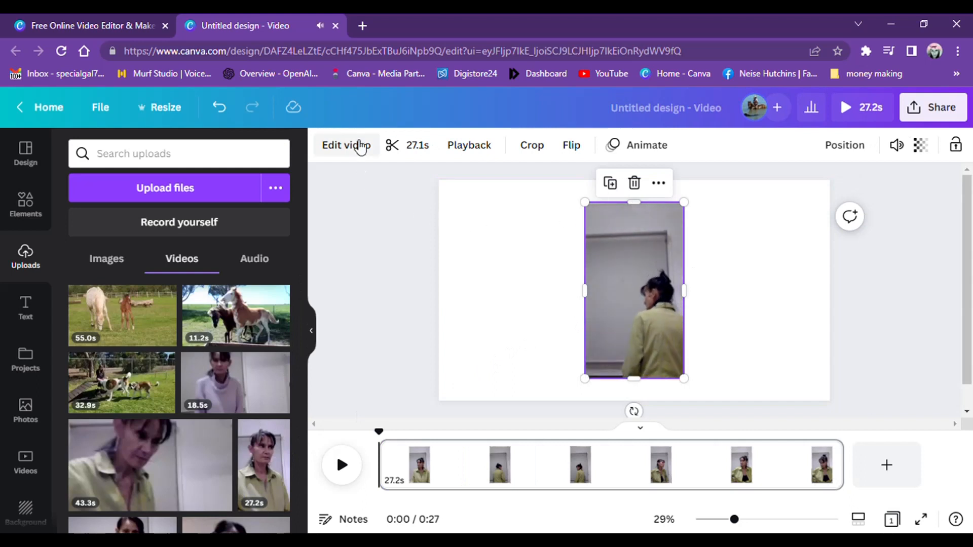
# Remove the background of the woman's clip and enlarge the clip to the full height of the page
pyautogui.click(360, 146)
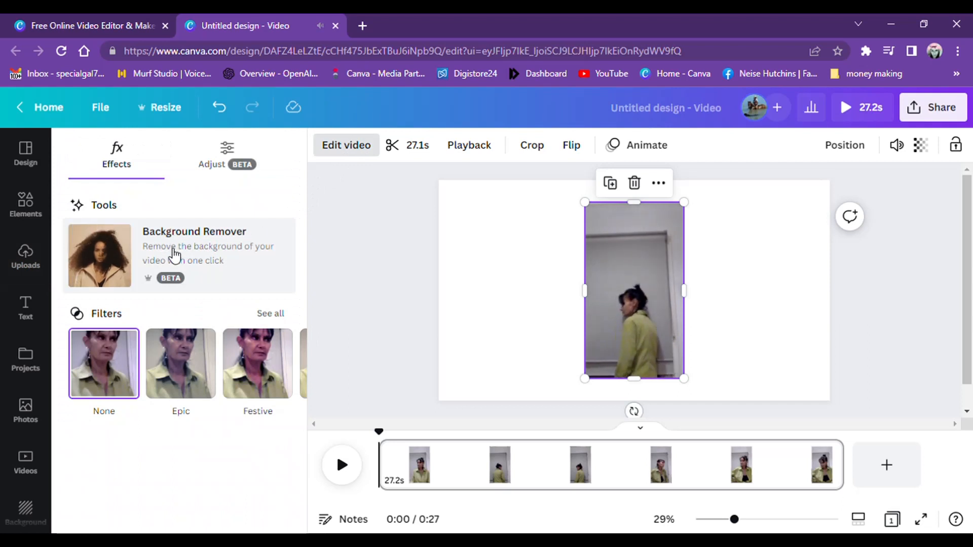
pyautogui.click(175, 255)
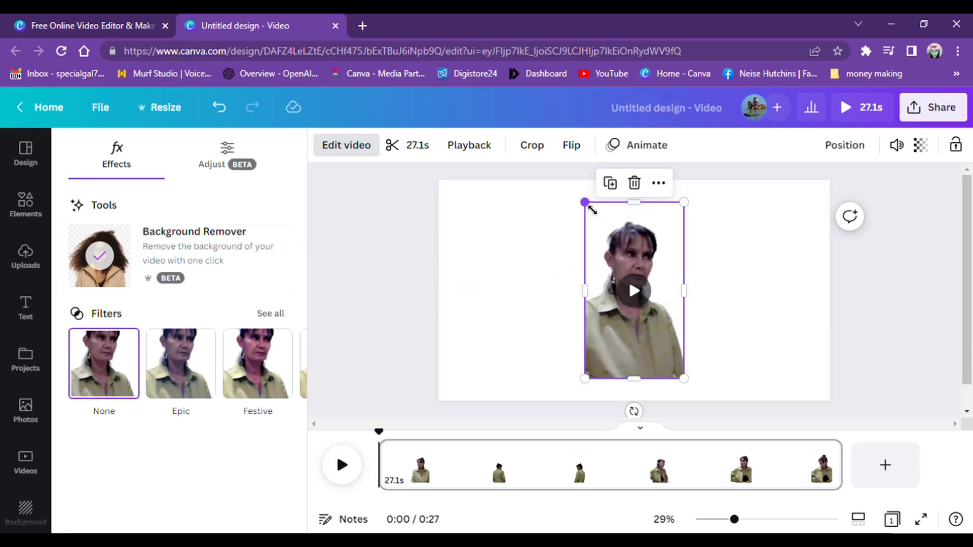
pyautogui.moveTo(592, 210)
pyautogui.mouseDown()
pyautogui.moveTo(584, 194)
pyautogui.moveTo(585, 224)
pyautogui.mouseUp()
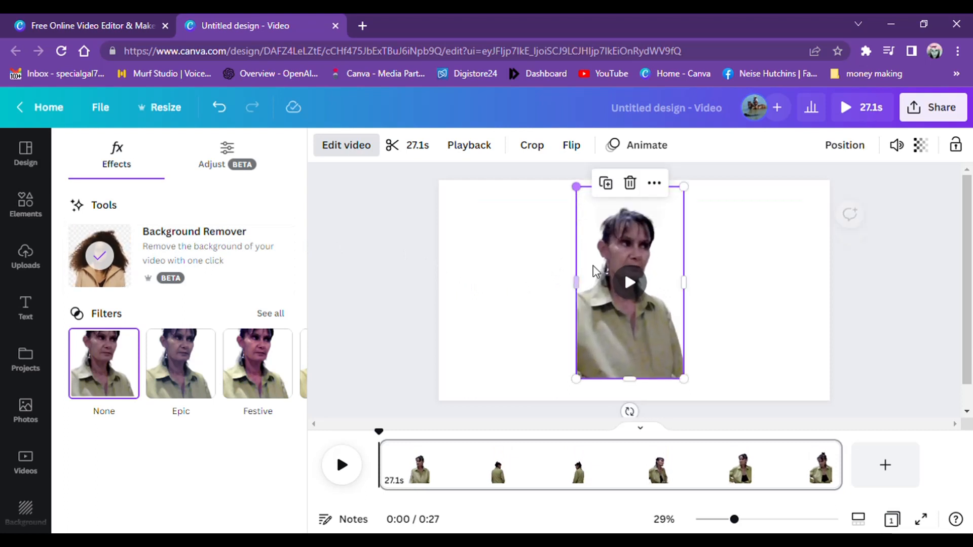
pyautogui.moveTo(688, 383); pyautogui.dragTo(697, 401)
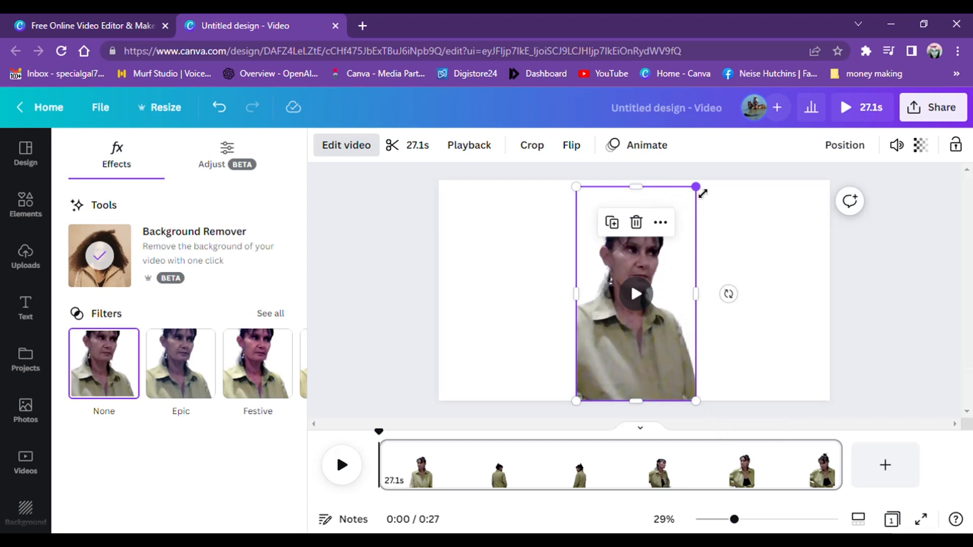
pyautogui.moveTo(702, 190); pyautogui.dragTo(704, 181)
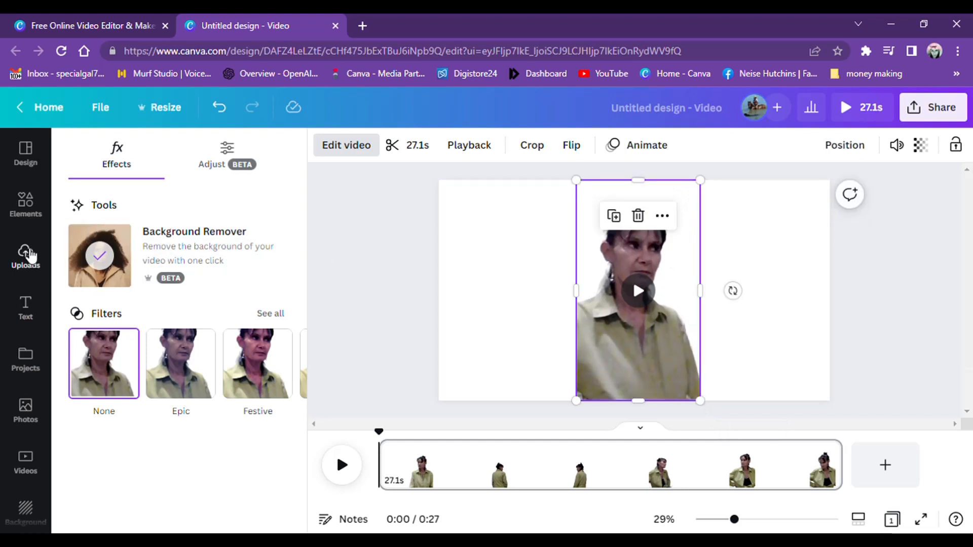
# Search the elements for "maldives" and show all matching videos
pyautogui.click(28, 253)
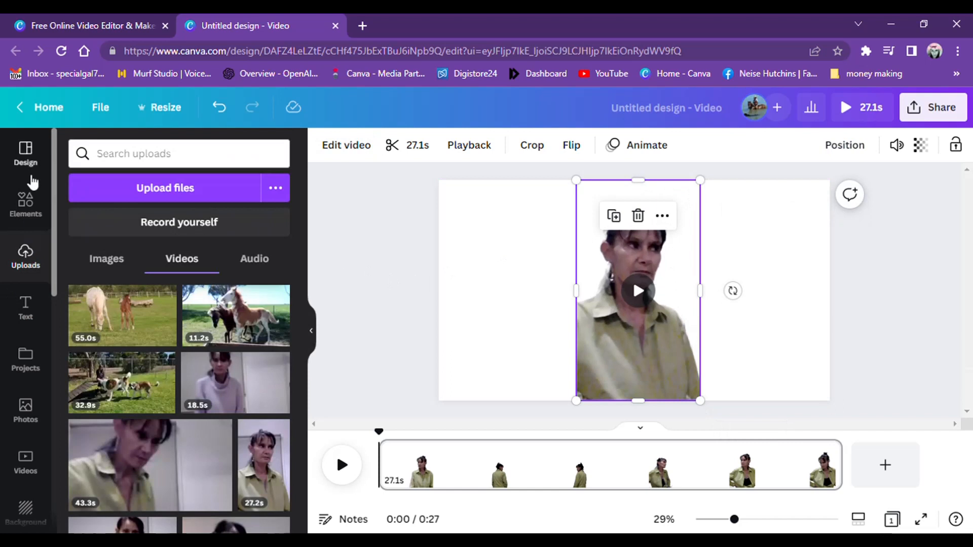
pyautogui.click(32, 208)
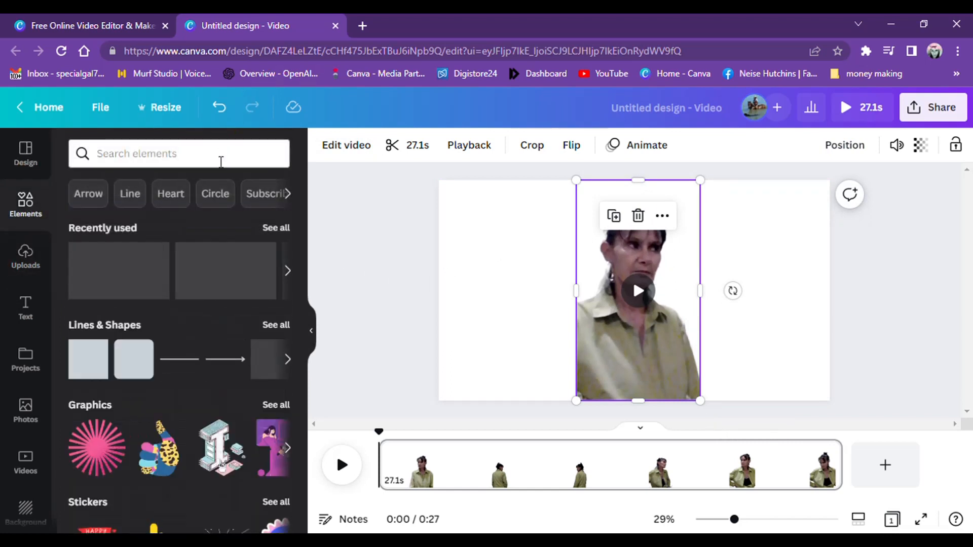
pyautogui.click(220, 162)
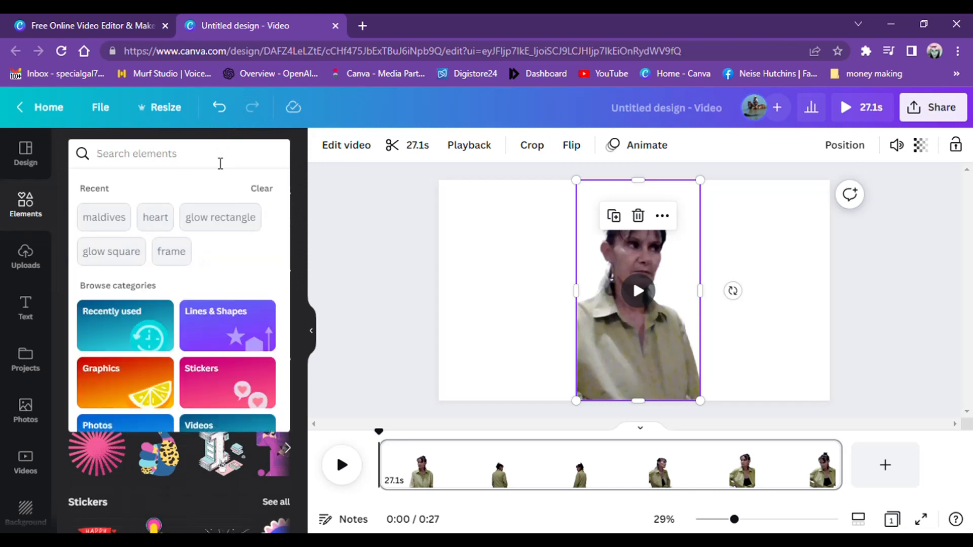
pyautogui.write('m')
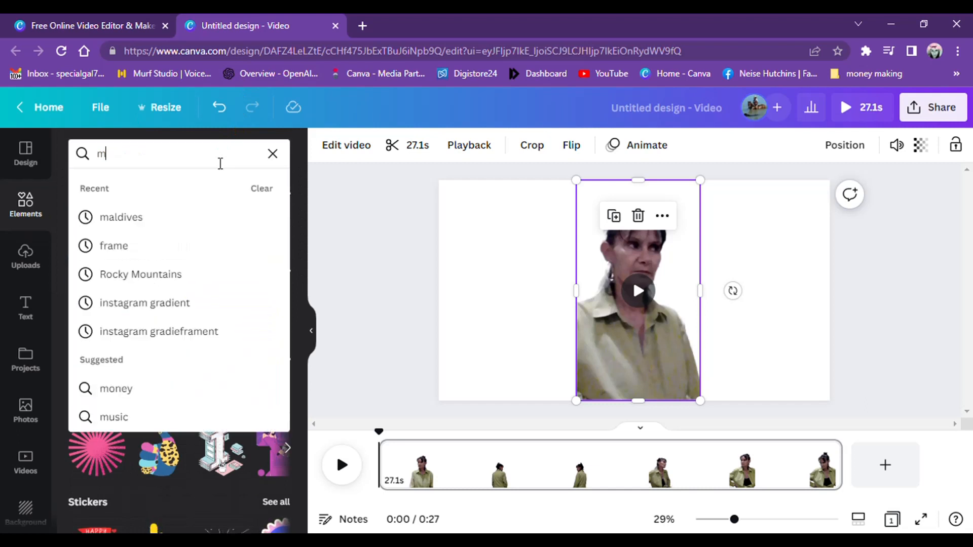
pyautogui.write('aldives')
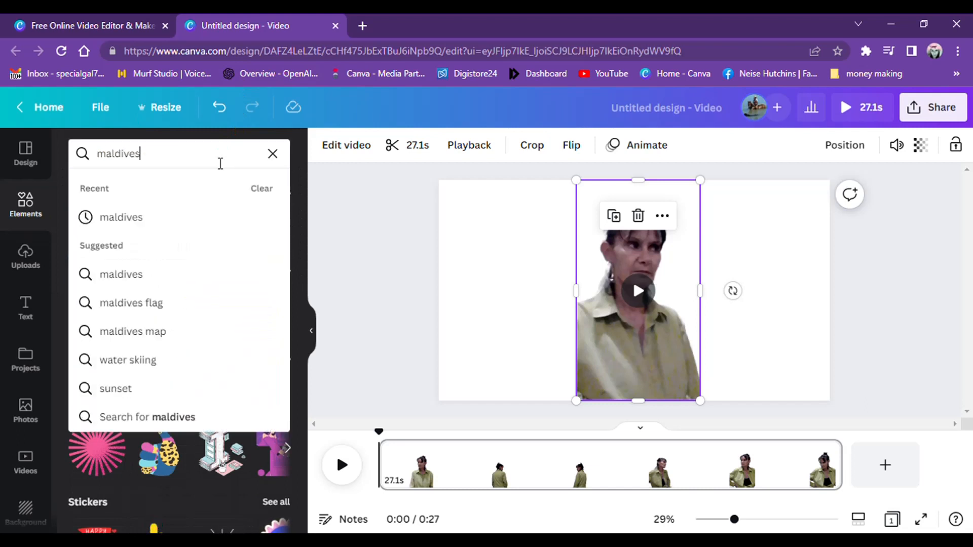
pyautogui.press('Return')
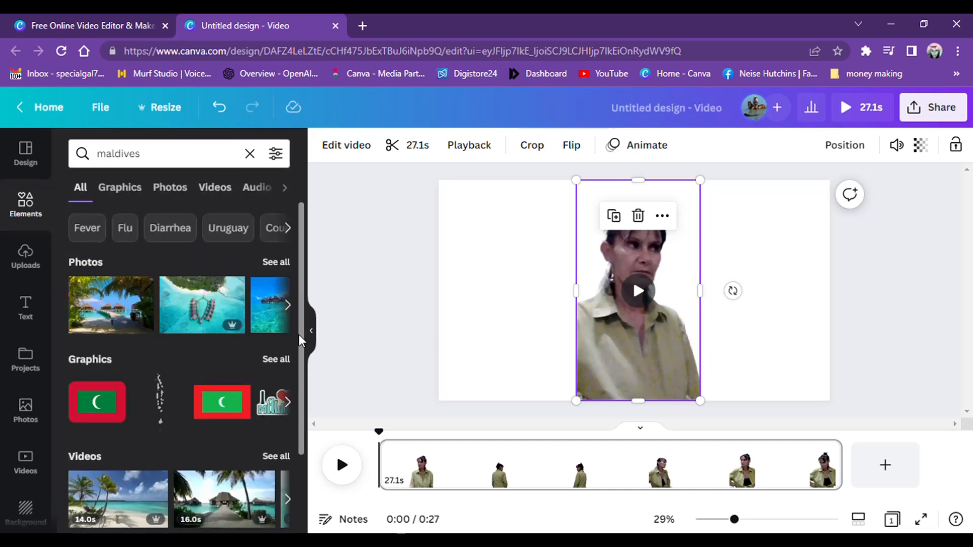
pyautogui.scroll(-2, 301, 342)
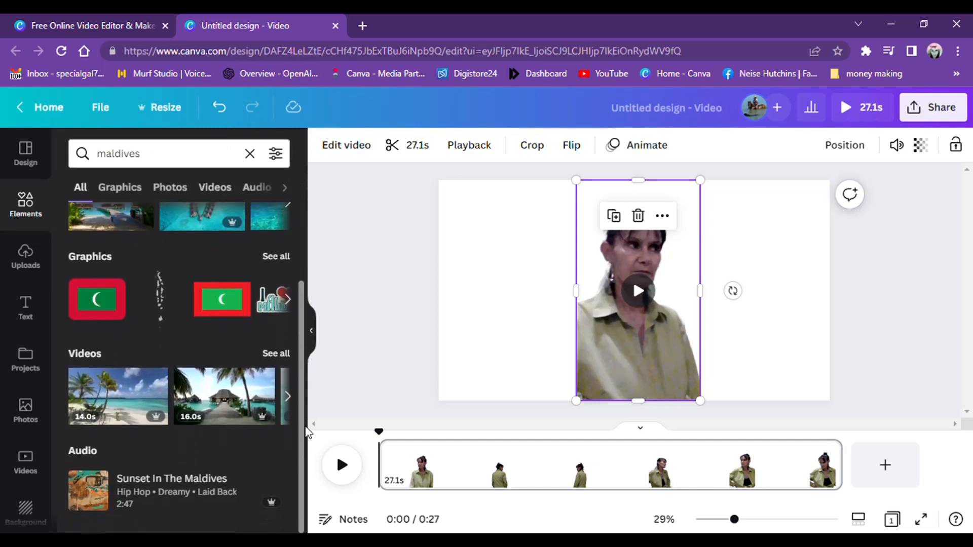
pyautogui.click(276, 354)
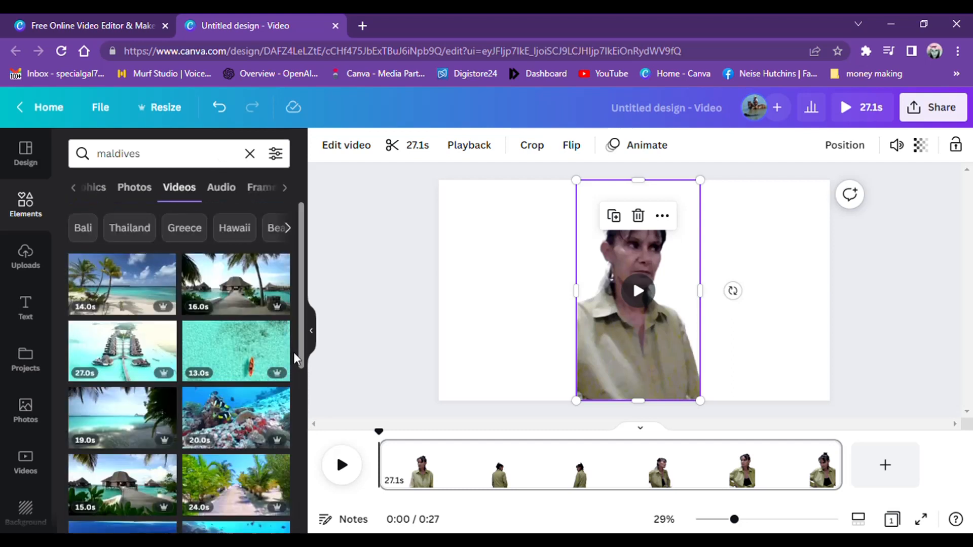
# Add the 19.0-second video of the wooden jetty leading to a palm beach and set it as the page background
pyautogui.moveTo(300, 344); pyautogui.dragTo(307, 429)
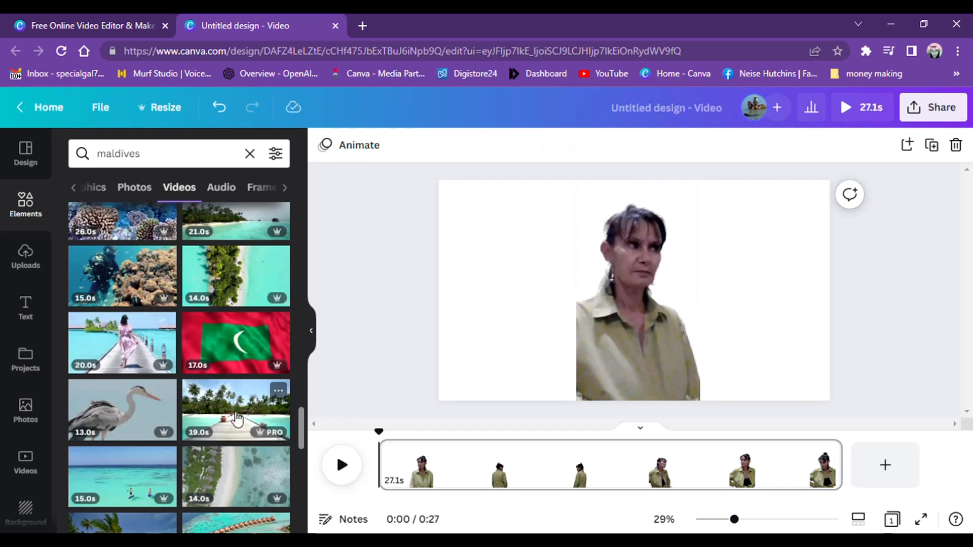
pyautogui.click(236, 419)
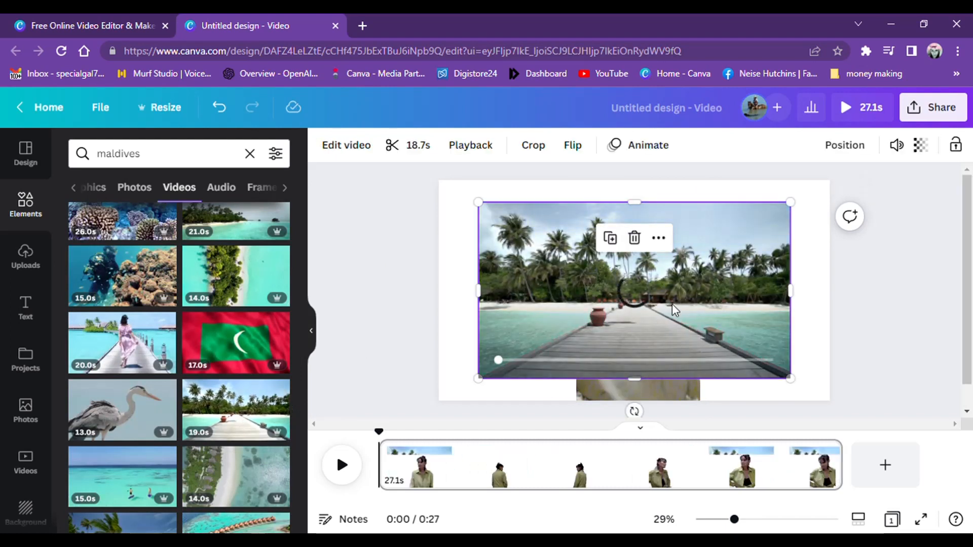
pyautogui.click(683, 396)
pyautogui.click(763, 308)
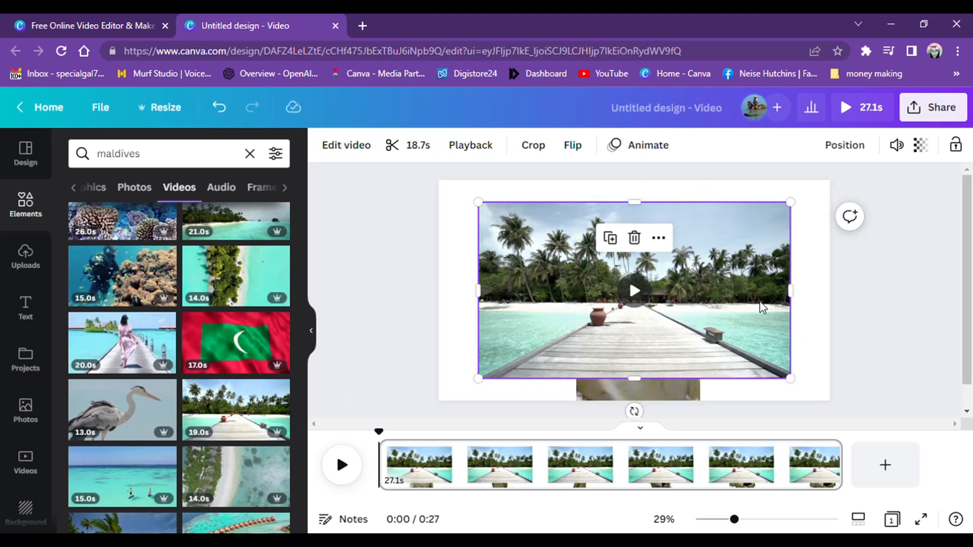
pyautogui.rightClick(762, 307)
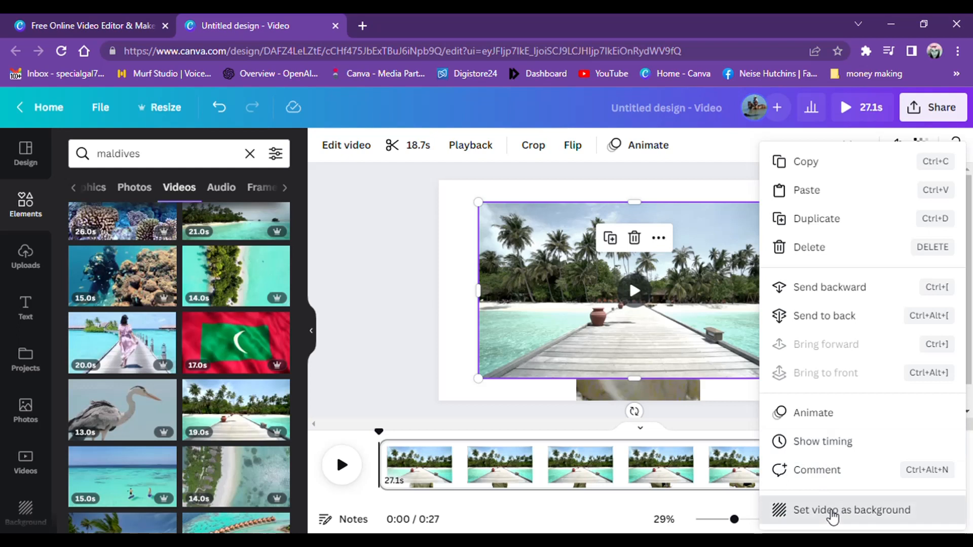
pyautogui.click(831, 511)
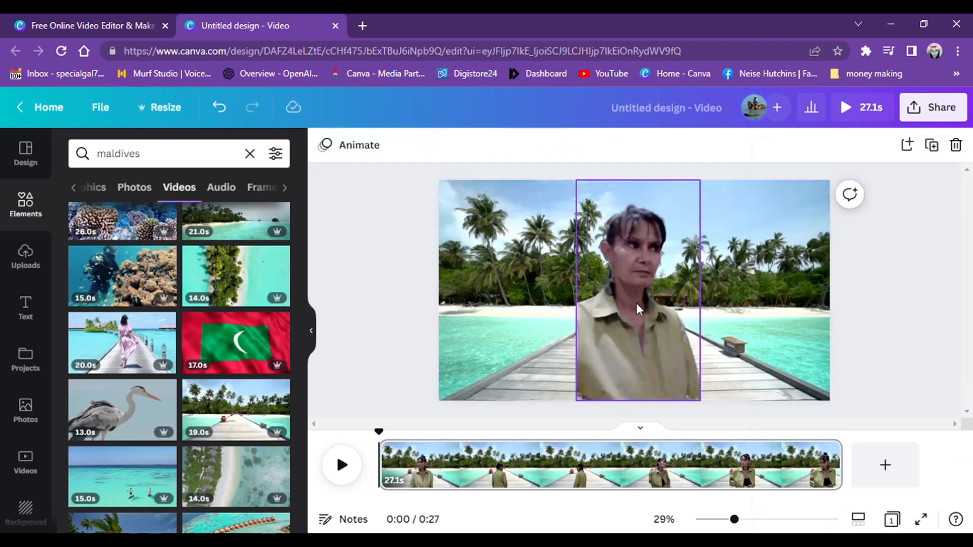
# Shrink the woman's clip and place it in the lower-left corner of the page
pyautogui.moveTo(637, 309); pyautogui.dragTo(543, 314)
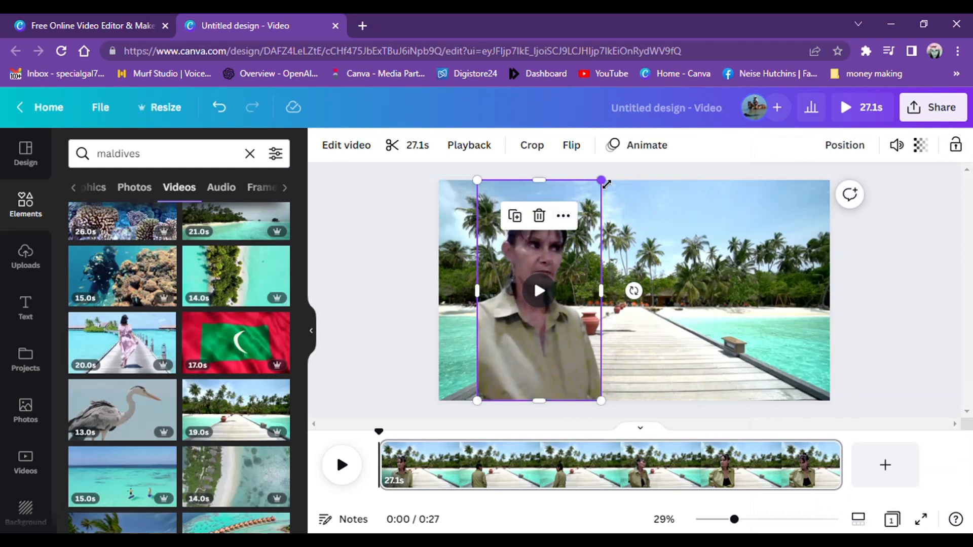
pyautogui.moveTo(607, 189); pyautogui.dragTo(585, 227)
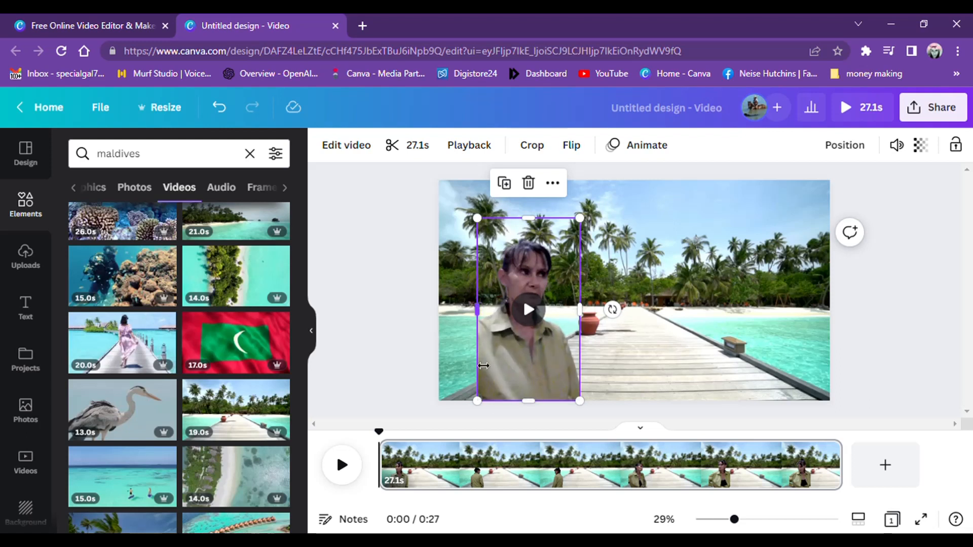
pyautogui.moveTo(547, 351); pyautogui.dragTo(515, 351)
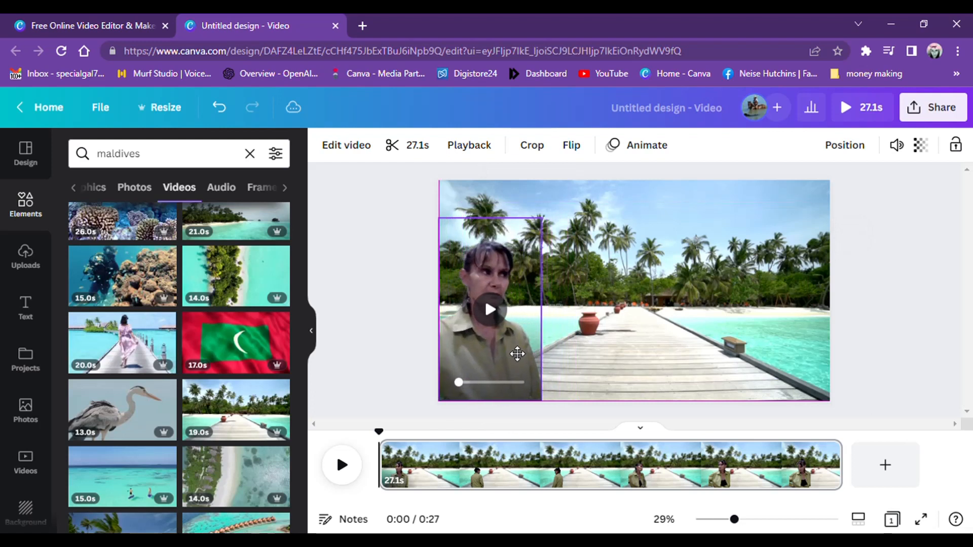
# Apply the Afterglow filter to the jetty background video
pyautogui.click(648, 332)
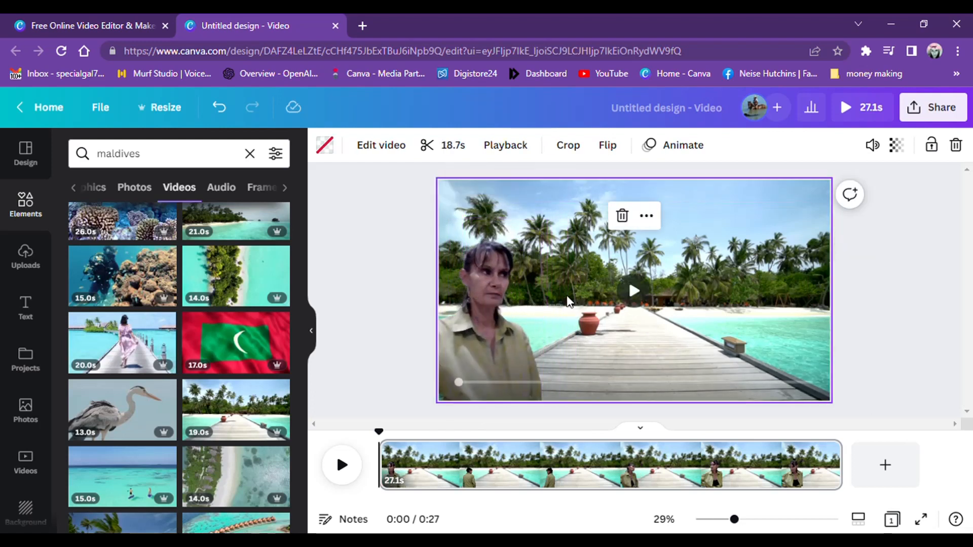
pyautogui.click(379, 146)
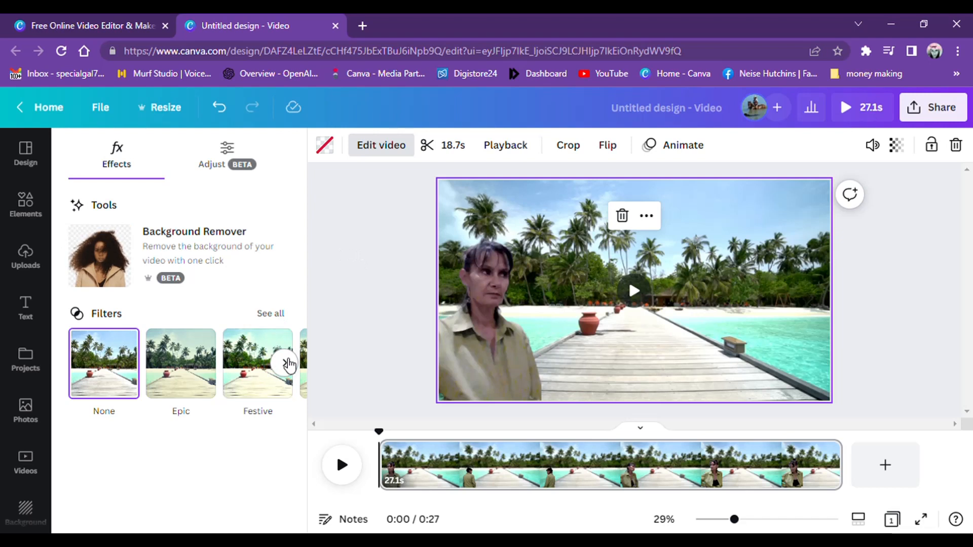
pyautogui.click(284, 363)
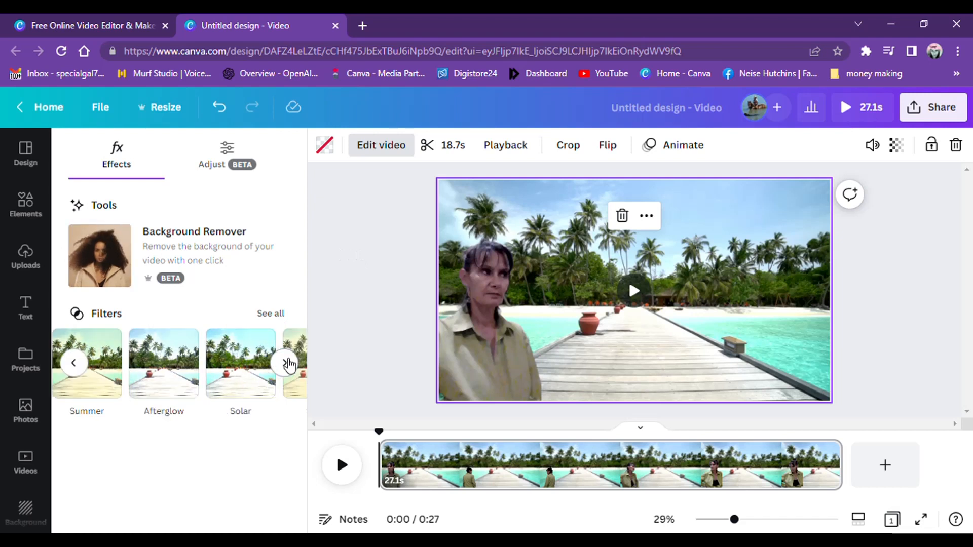
pyautogui.click(284, 363)
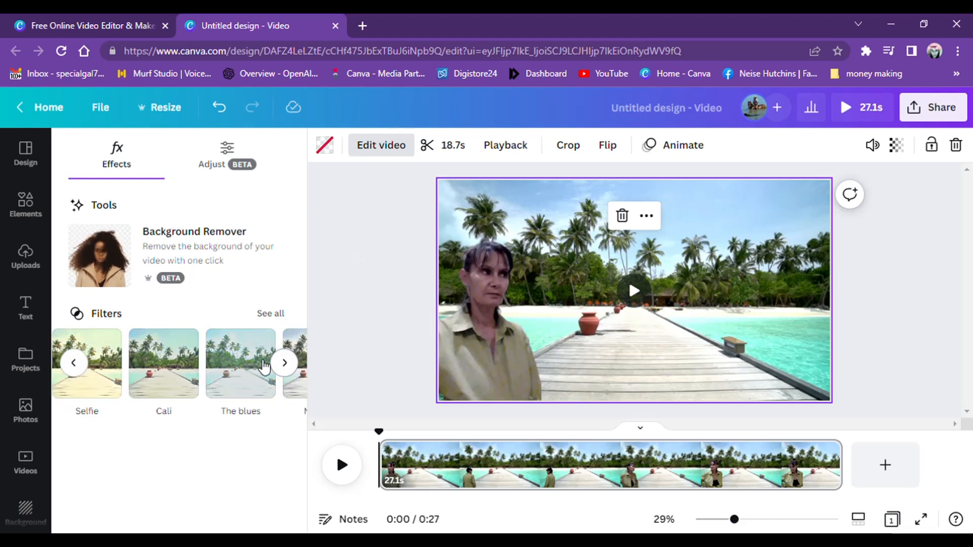
pyautogui.click(76, 363)
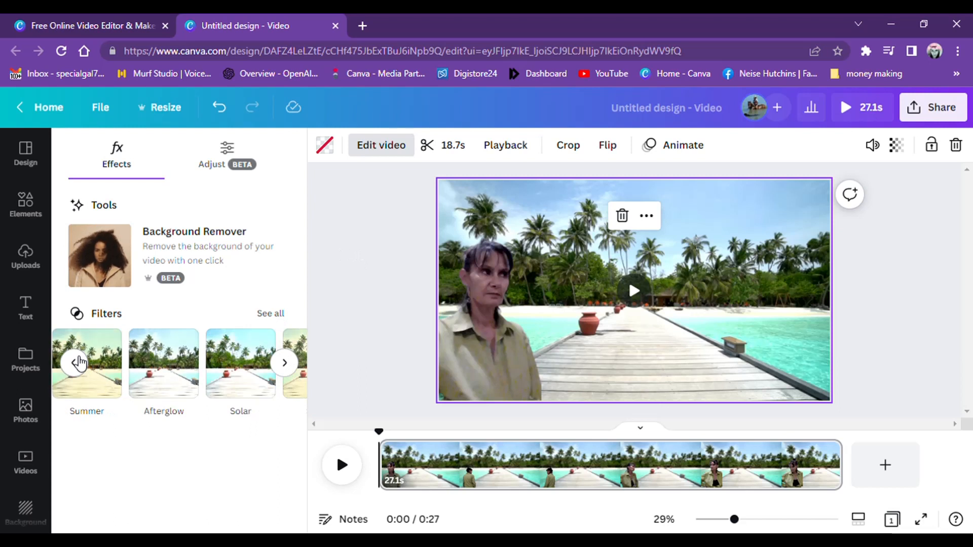
pyautogui.click(159, 372)
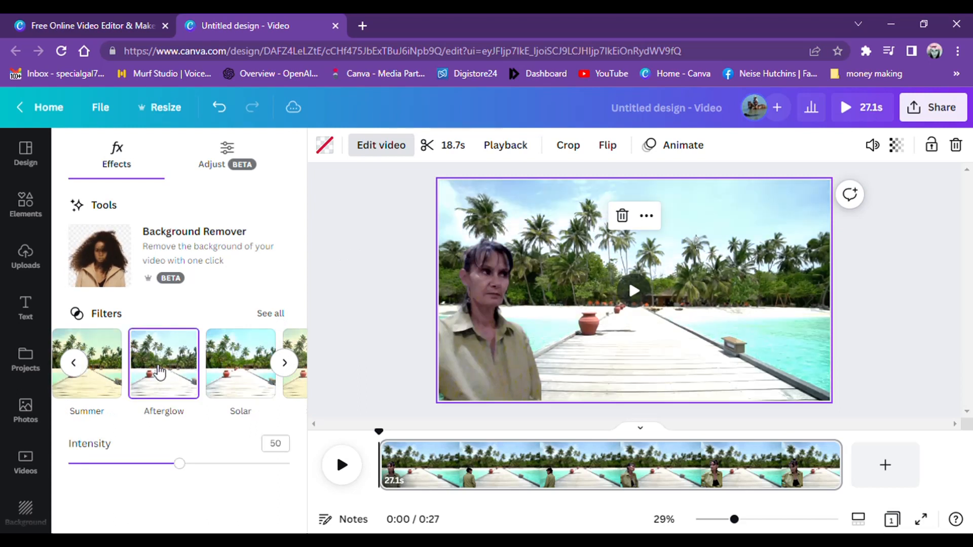
pyautogui.click(342, 297)
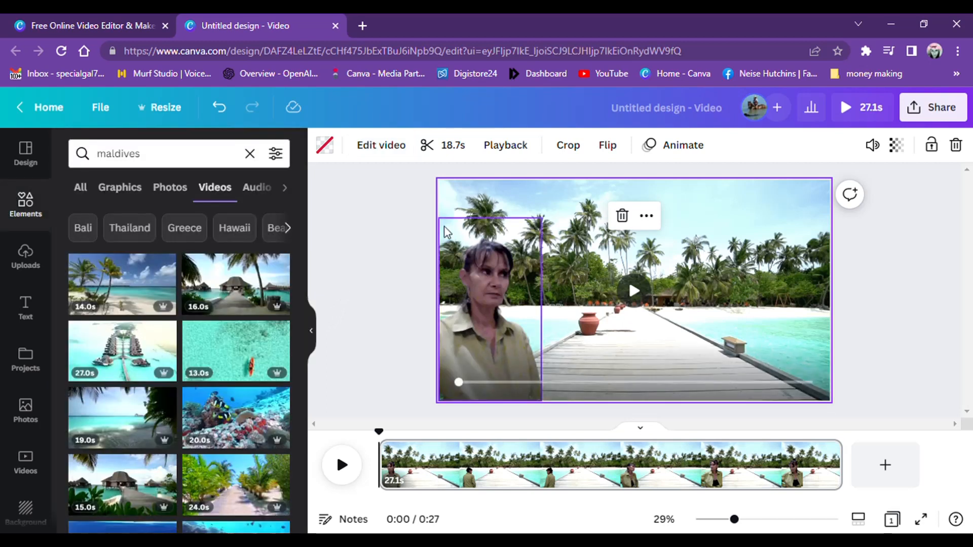